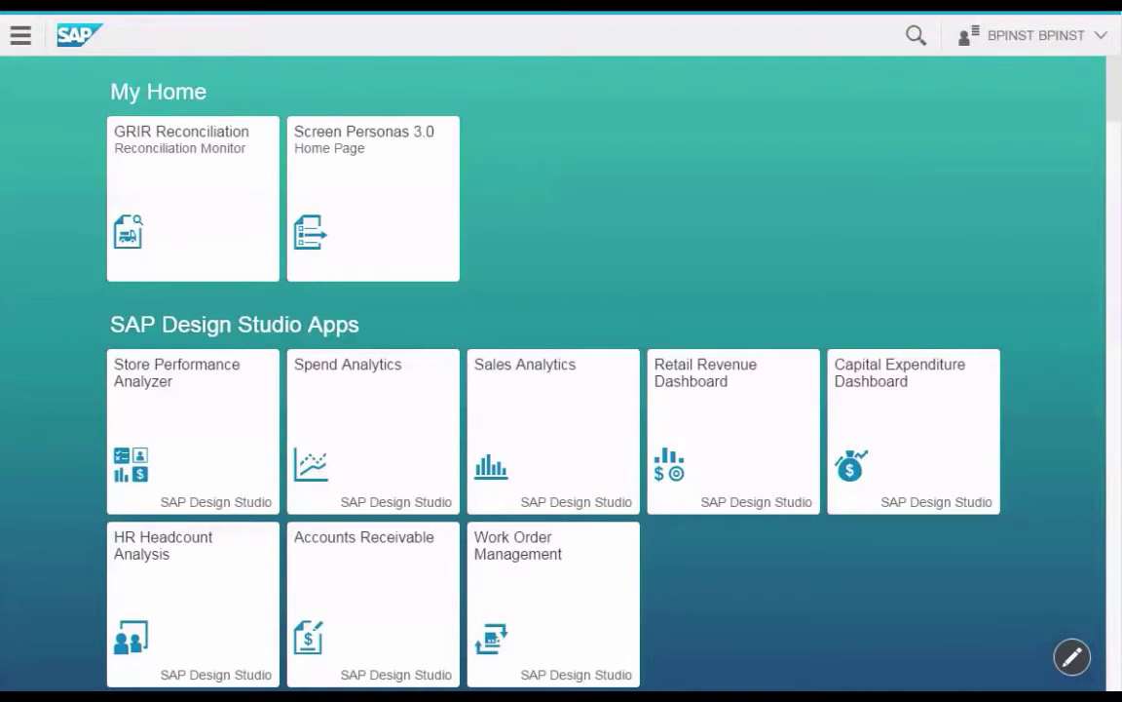
- Scroll the home page down to the Web Intelligence Reports and SAP Crystal Reports groups
left_click_drag(1115, 82, 1084, 148)
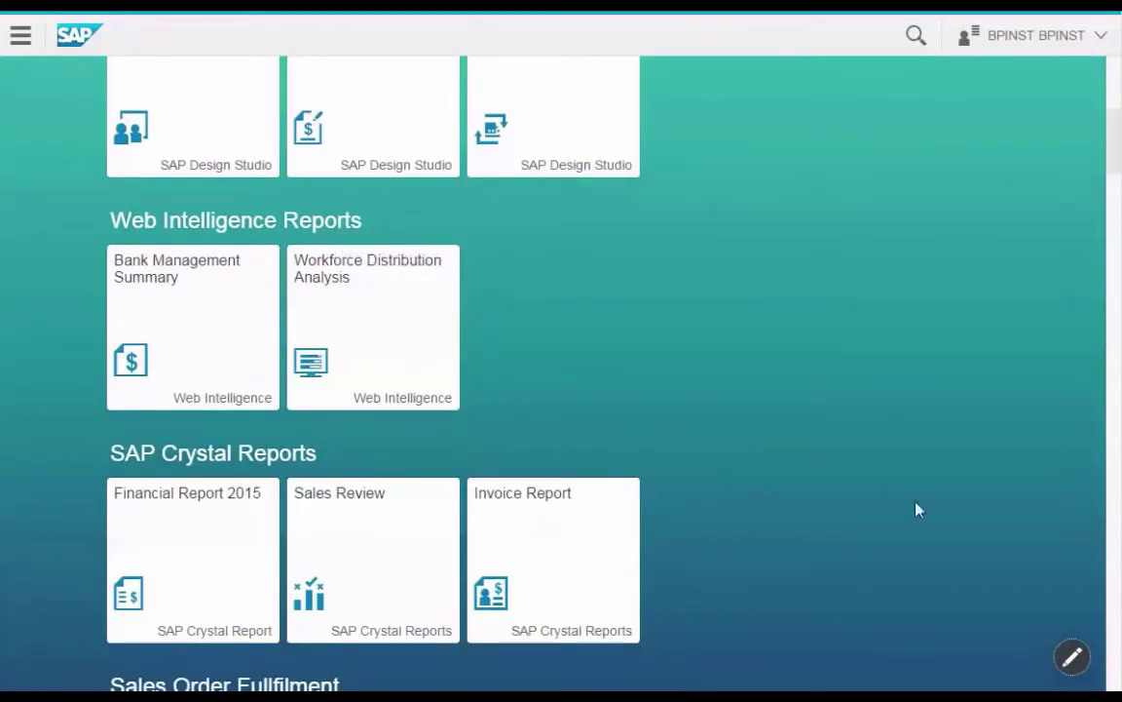
- Open the Tile Catalog filtered to the SAP BusinessObjects BI catalog and scroll through its tiles
left_click(20, 36)
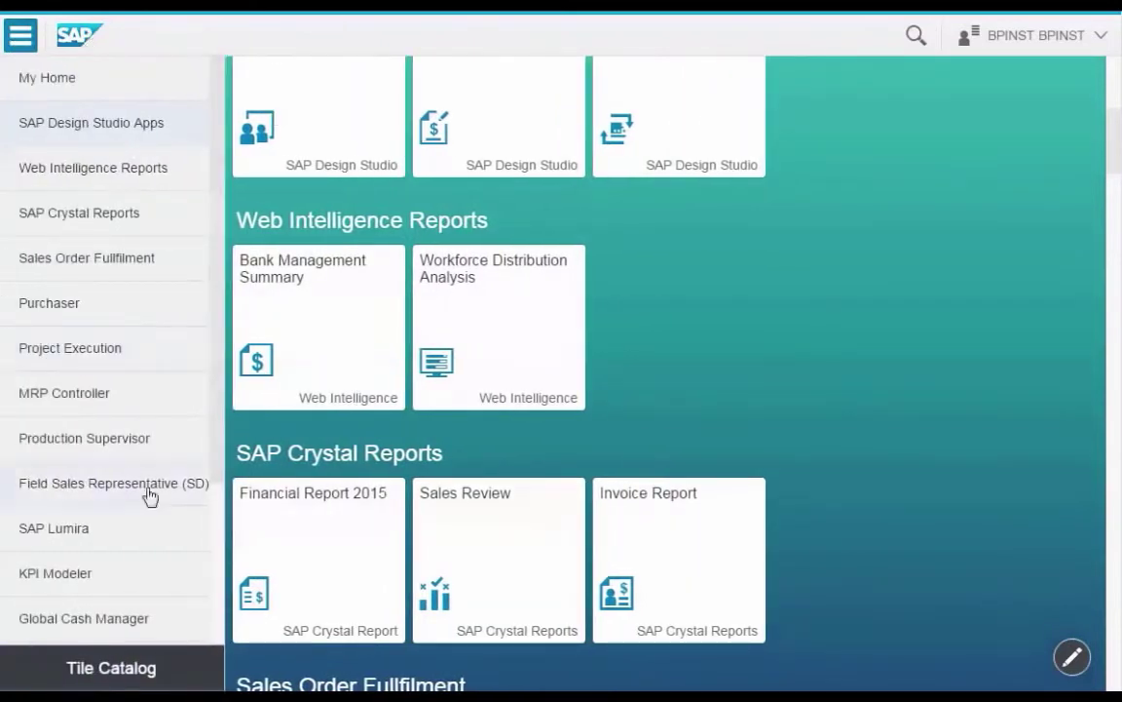
left_click(124, 679)
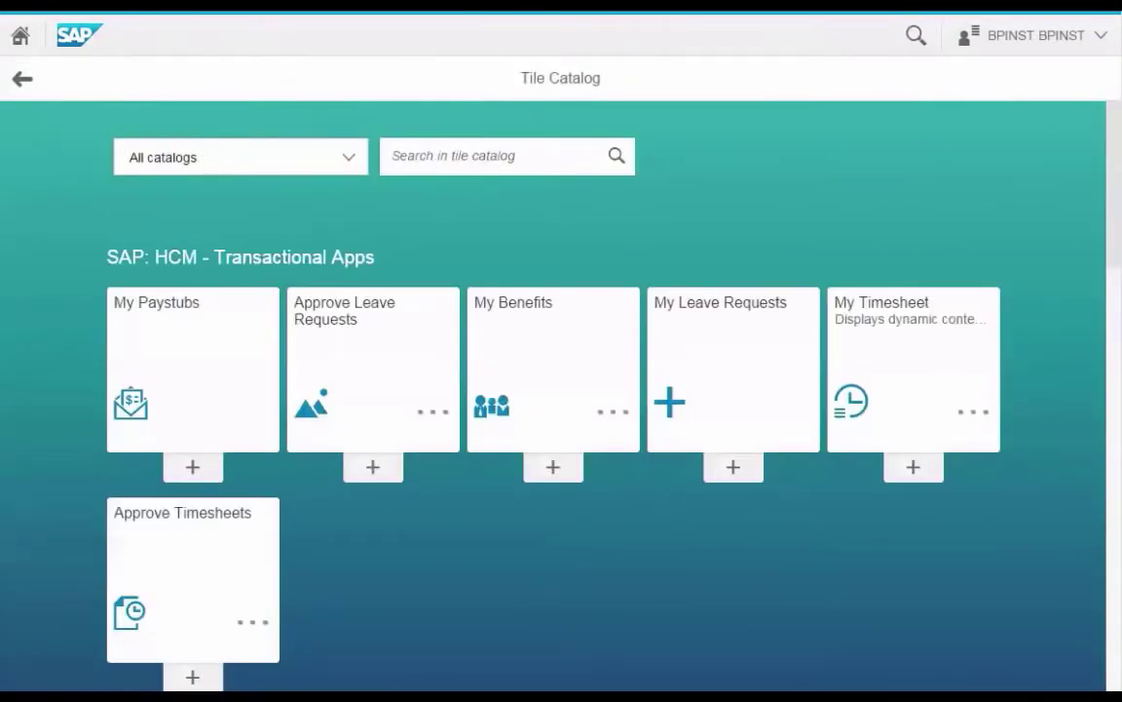
left_click(348, 157)
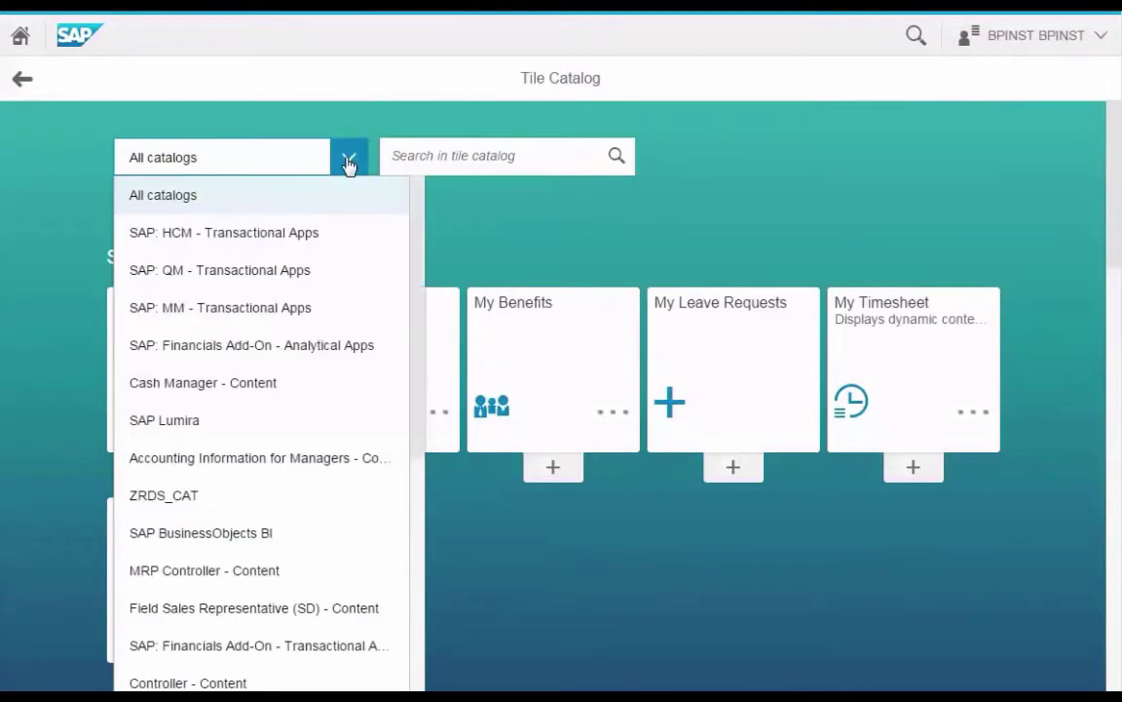
left_click(262, 535)
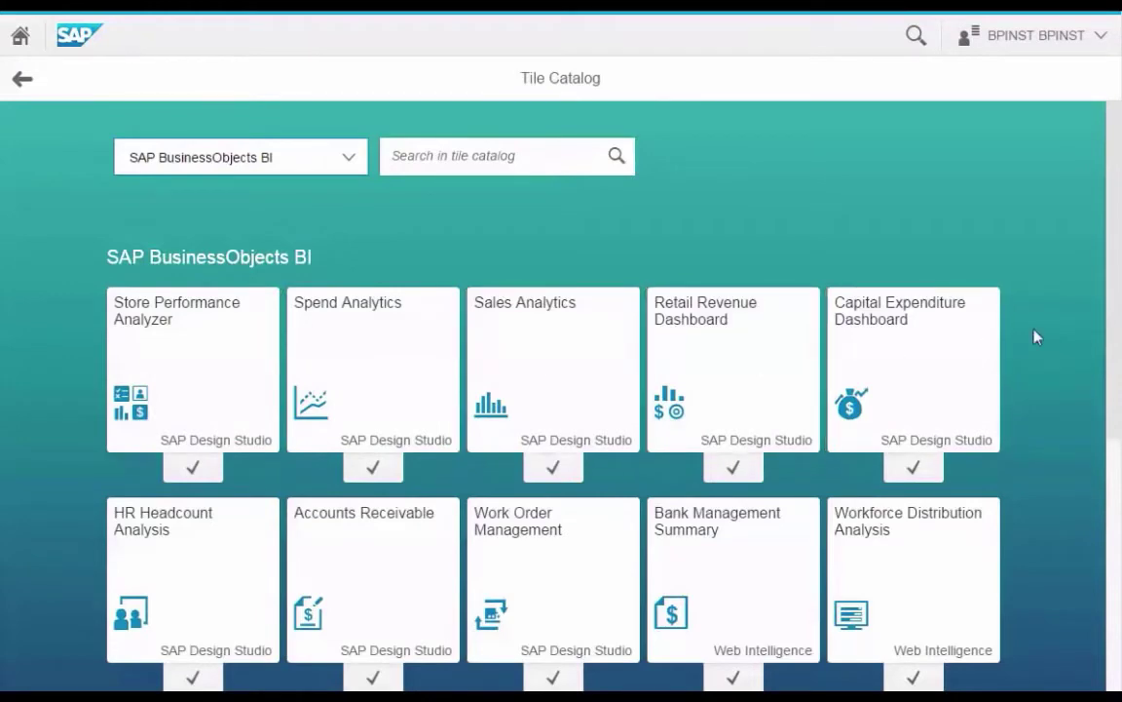
left_click_drag(1119, 180, 1114, 469)
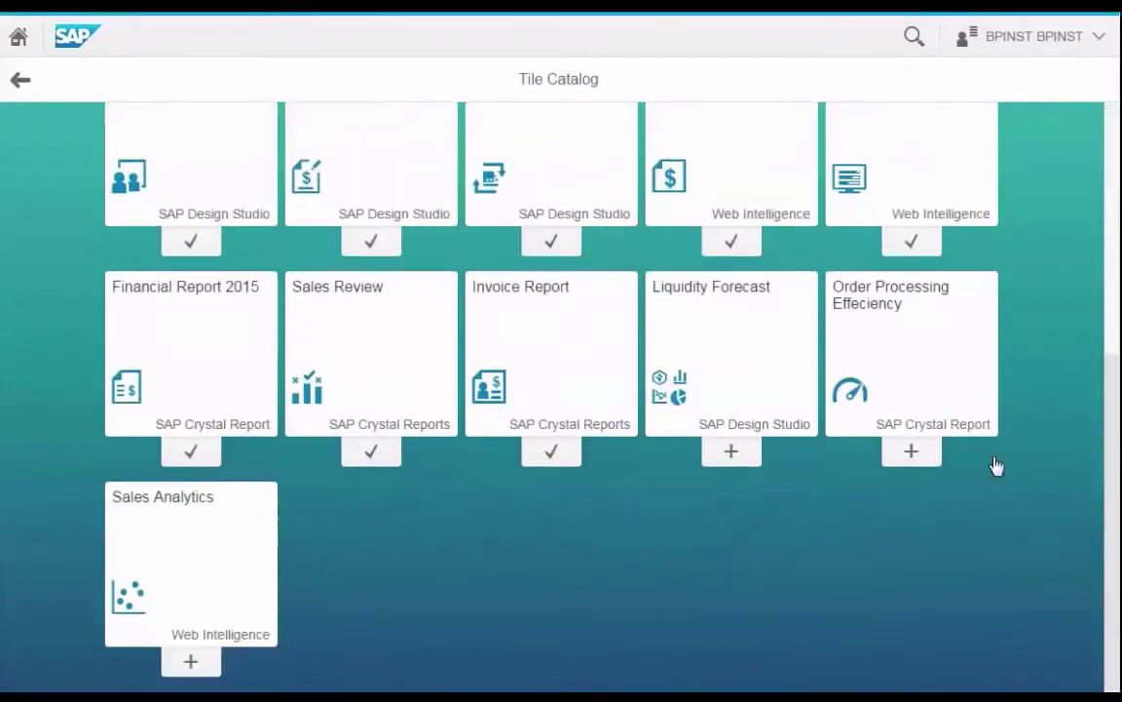
- Add Liquidity Forecast to SAP Design Studio Apps, Order Processing Effeciency to SAP Crystal Reports, and Sales Analytics to Web Intelligence Reports
left_click(732, 452)
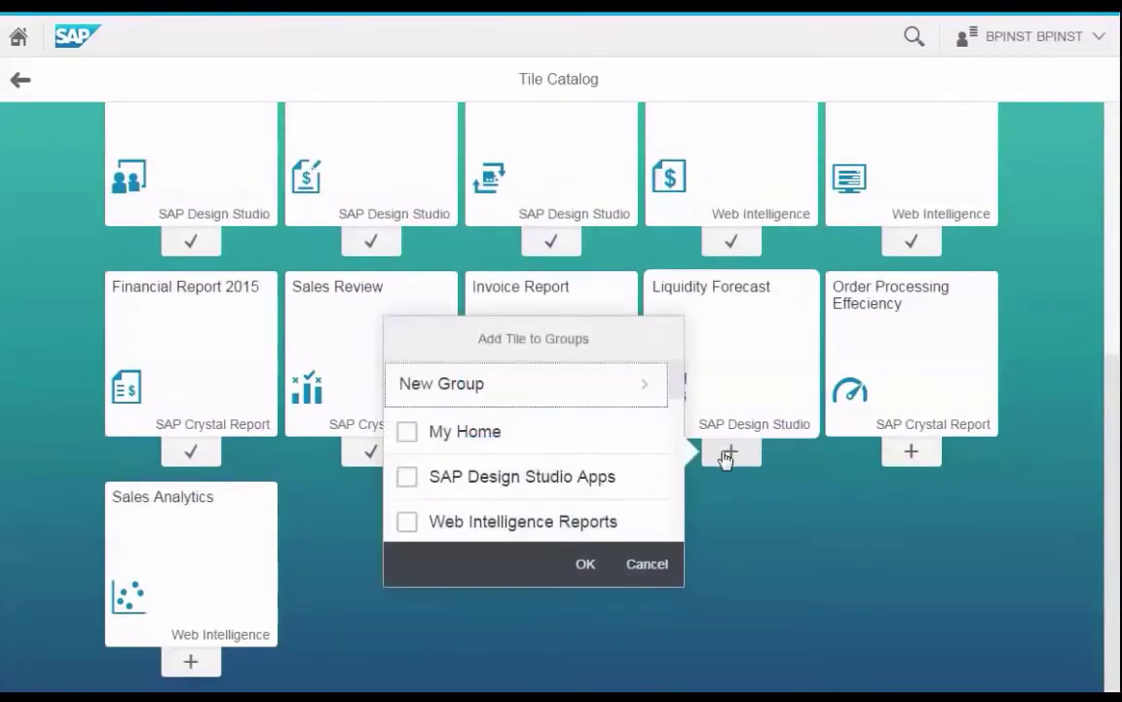
left_click(407, 478)
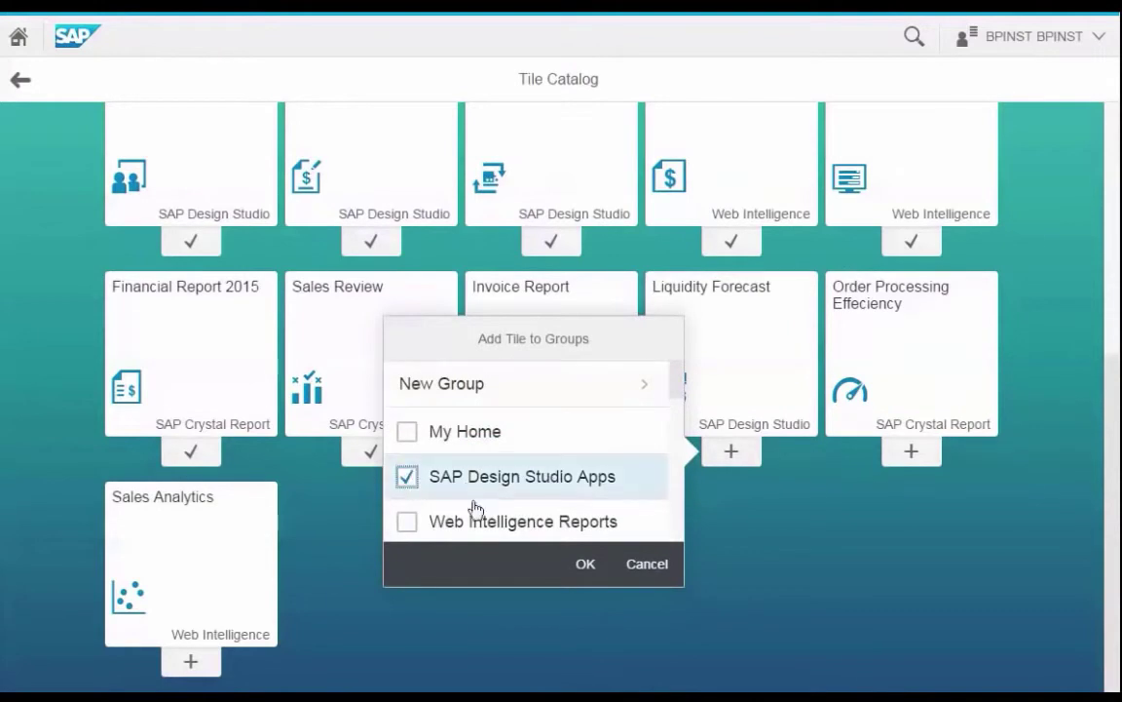
left_click(592, 578)
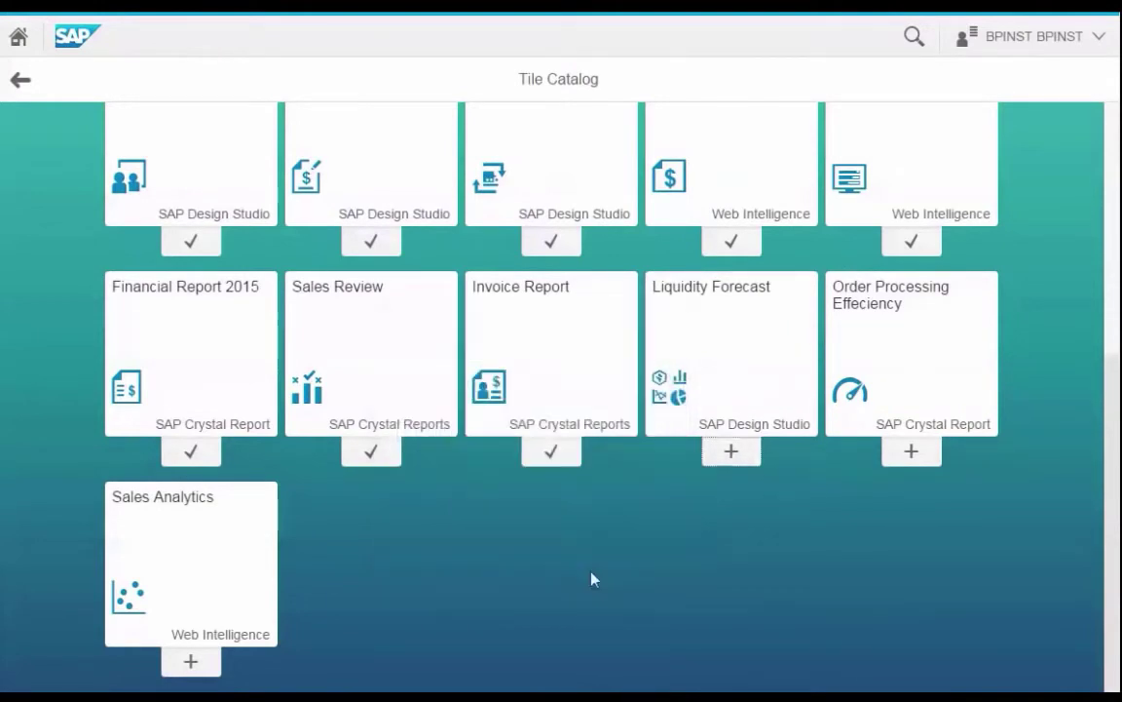
left_click(909, 451)
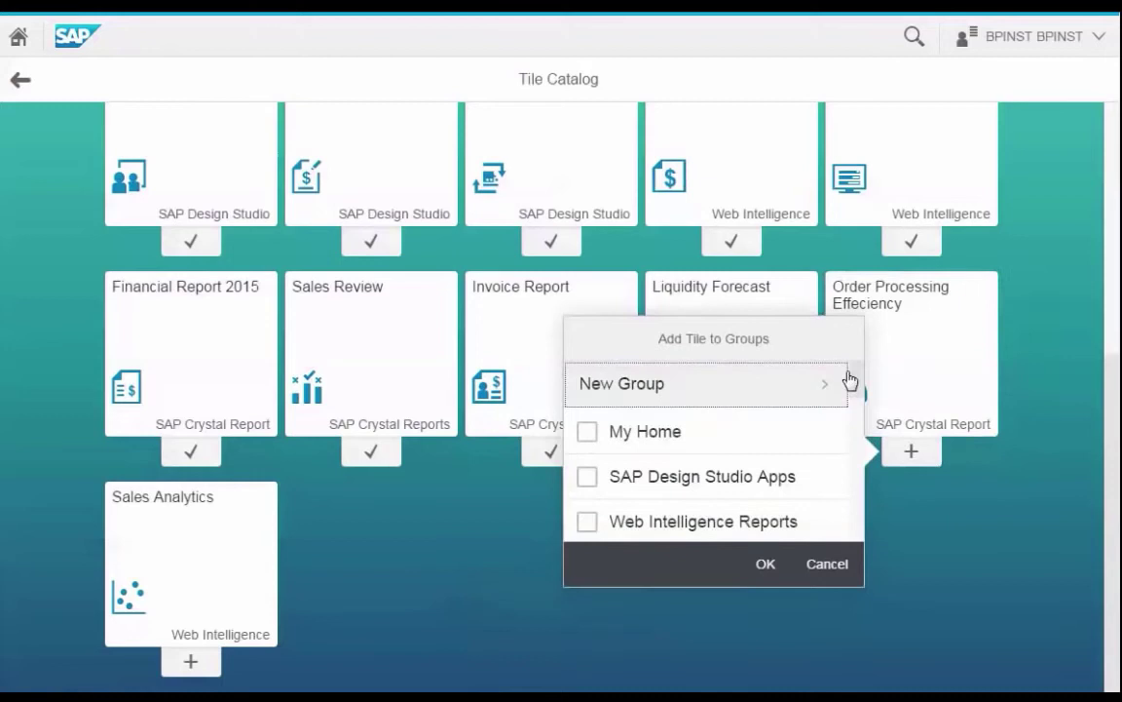
scroll(854, 379, "down", 2)
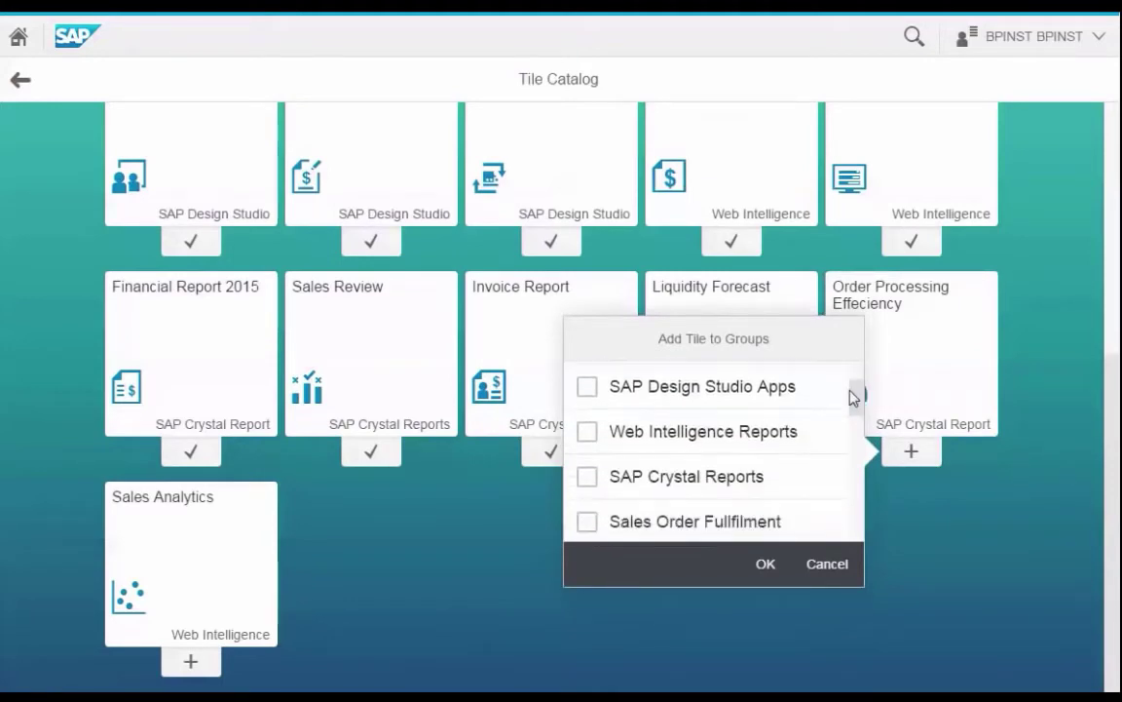
left_click(585, 476)
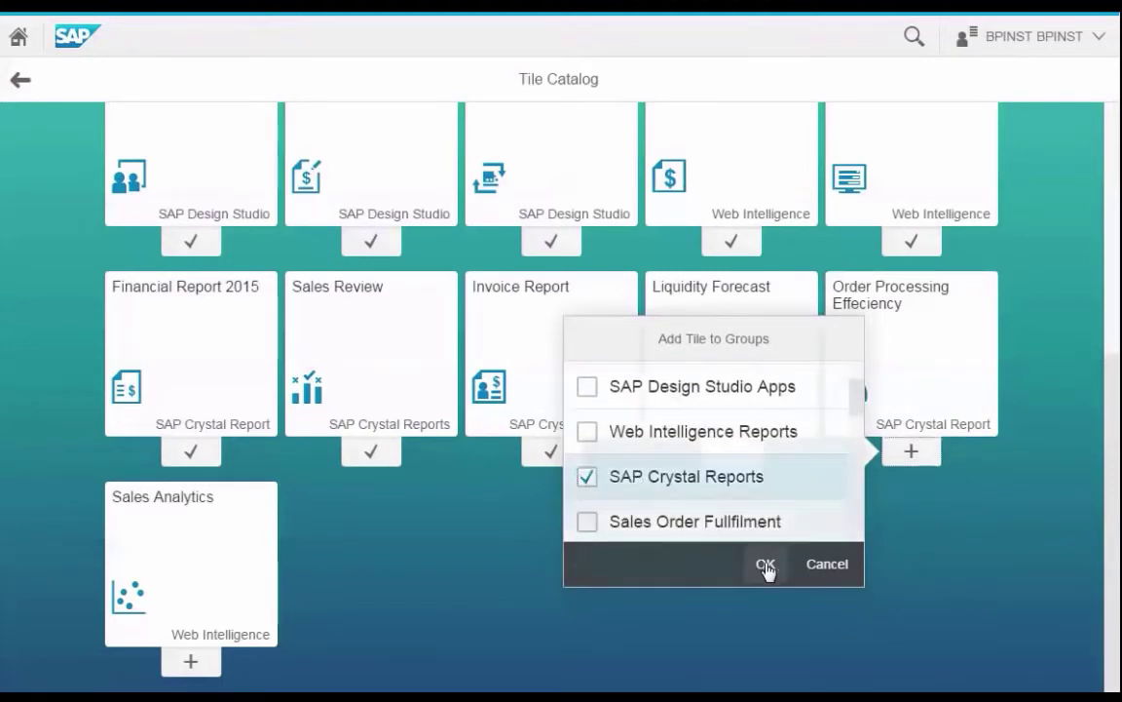
left_click(766, 565)
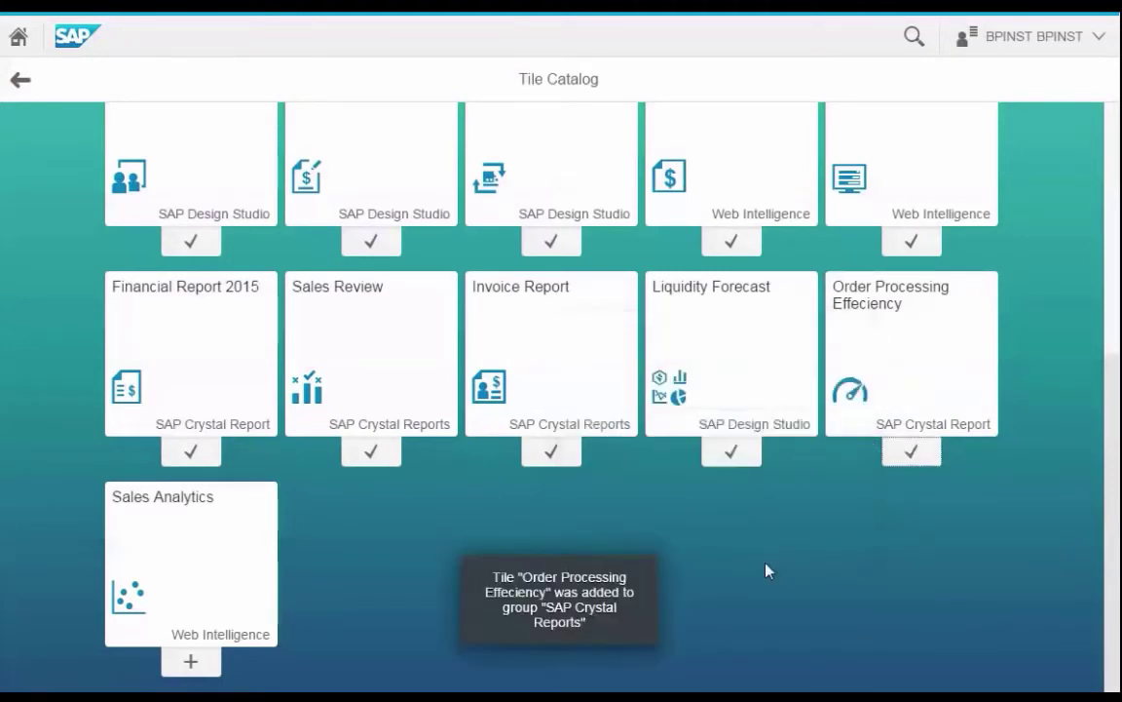
left_click(191, 661)
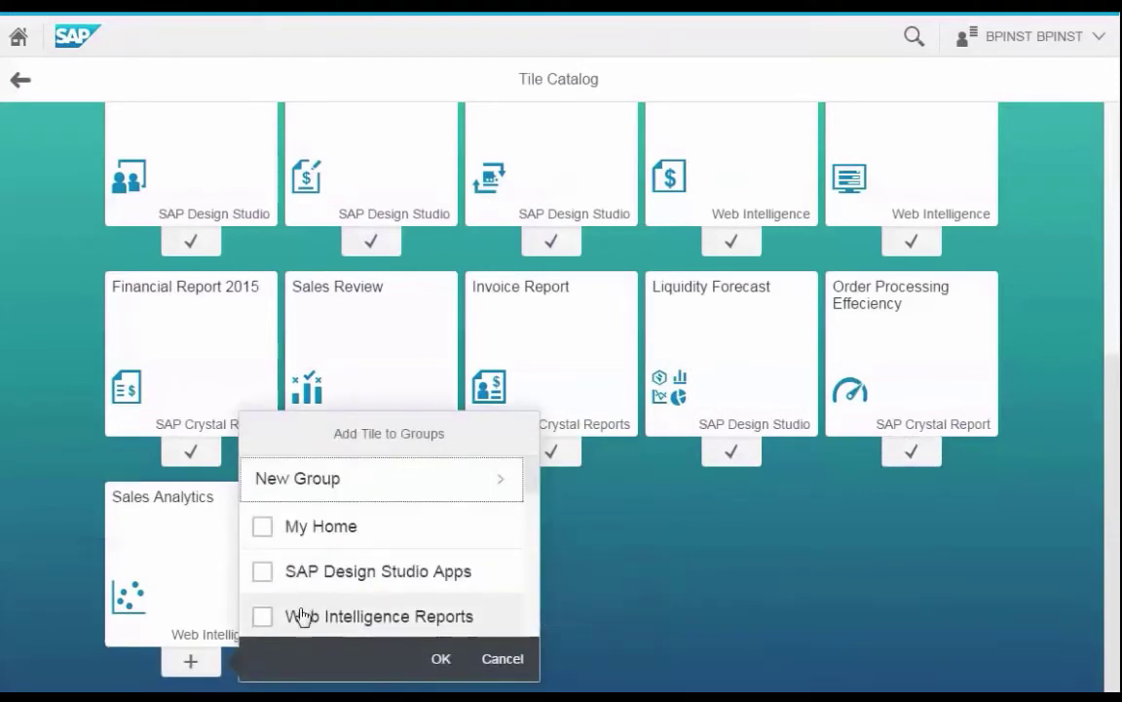
left_click(262, 617)
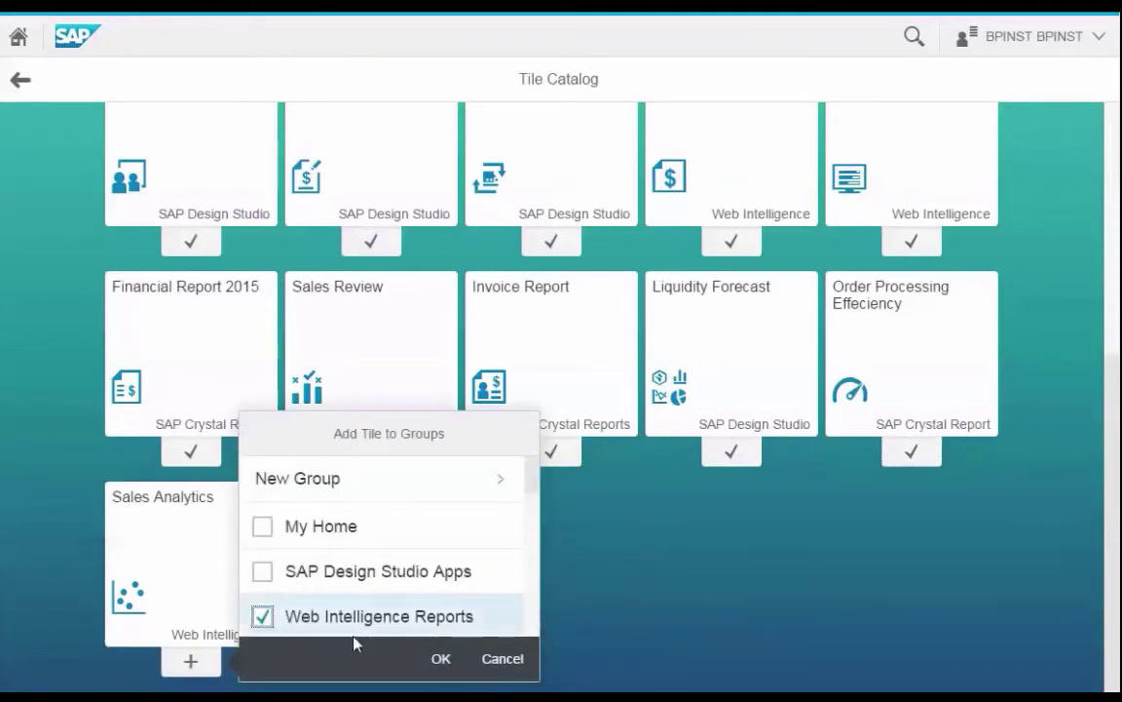
left_click(454, 668)
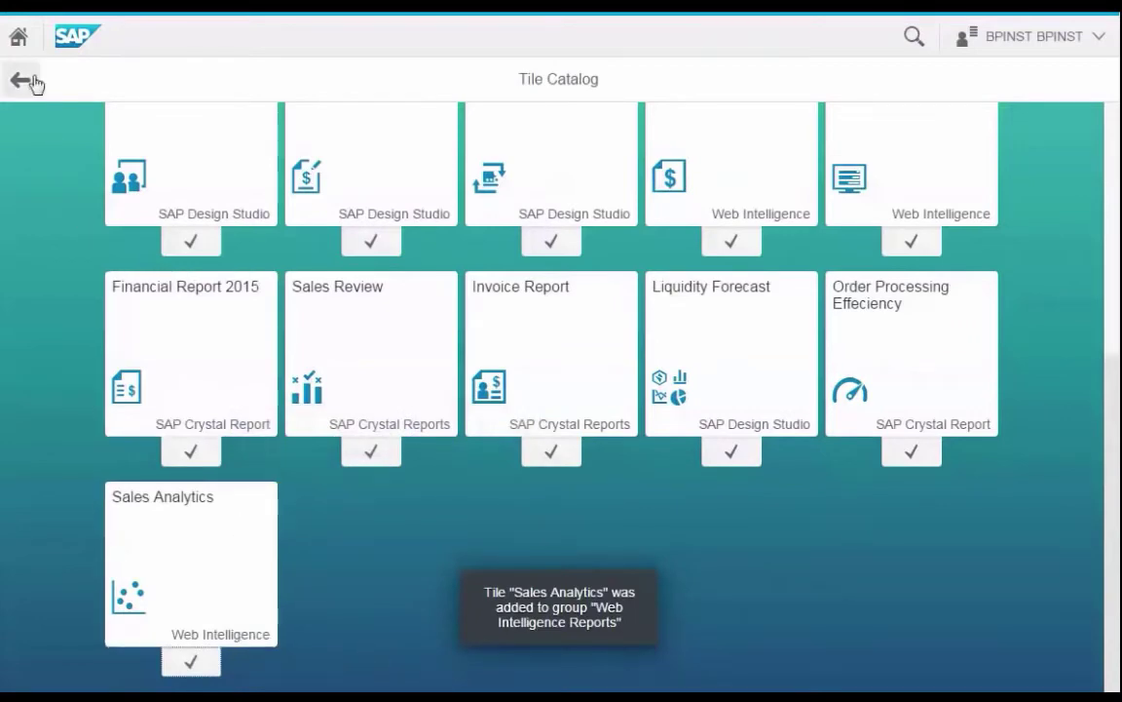
- Open the Order Processing Effeciency Crystal report from Home, review its Summary side panel, then close the panel
left_click(19, 41)
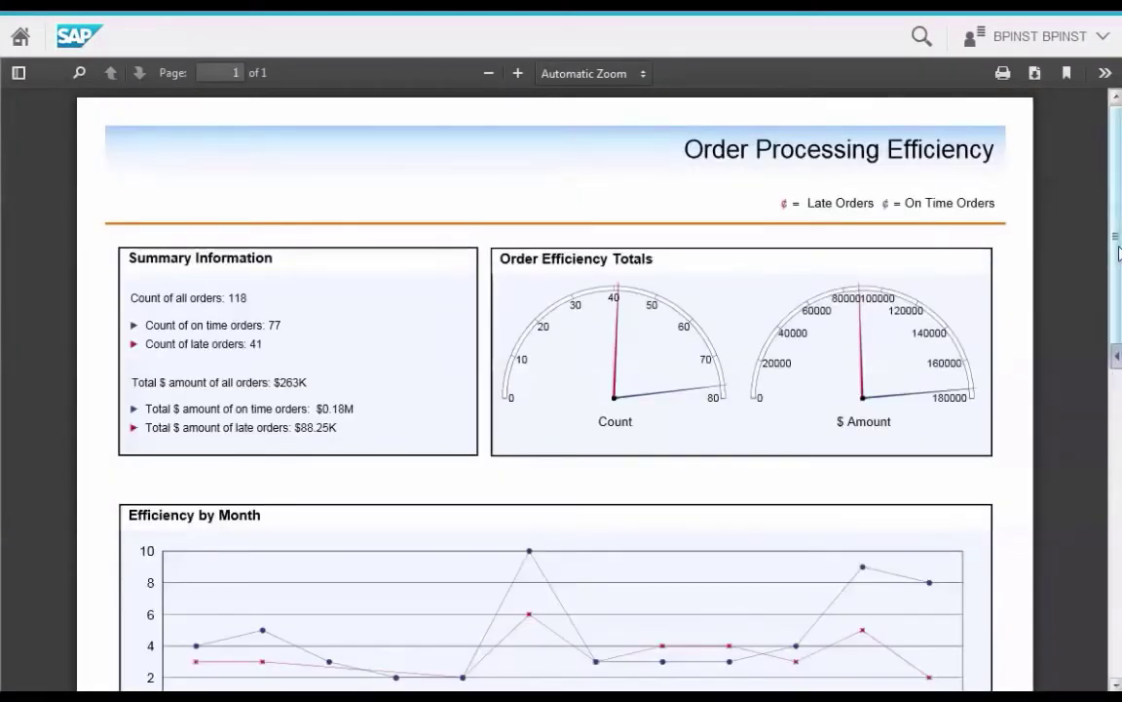
scroll(1120, 288, "down", 4)
scroll(1119, 363, "up", 4)
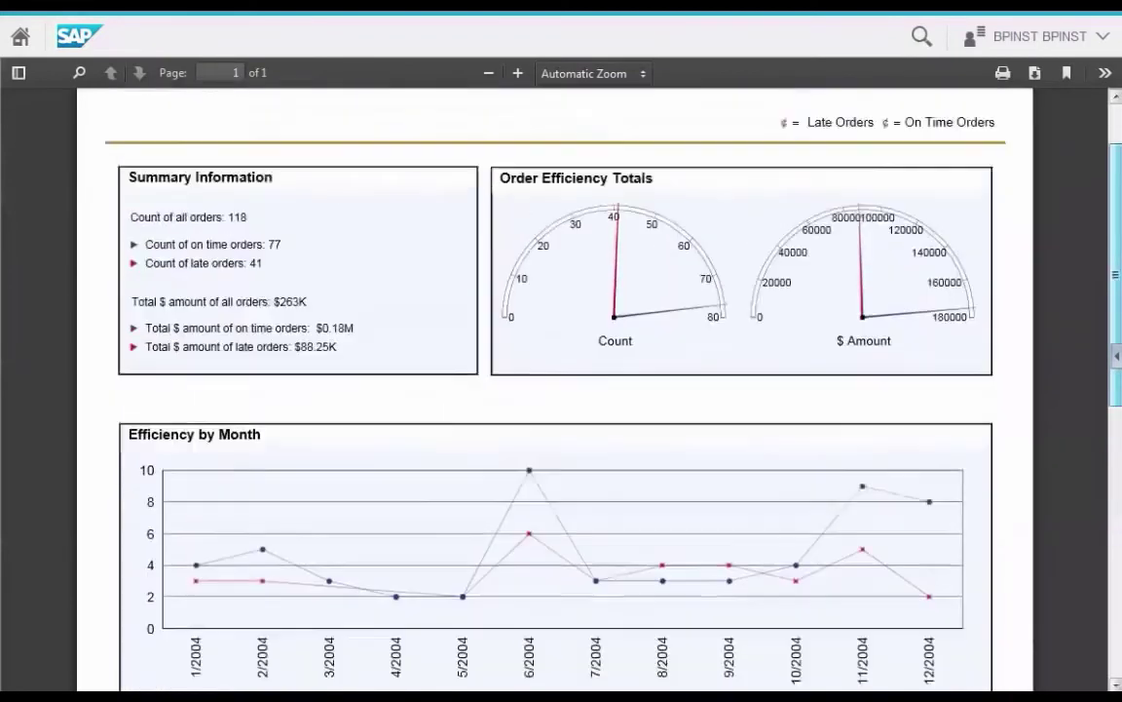
left_click(1118, 359)
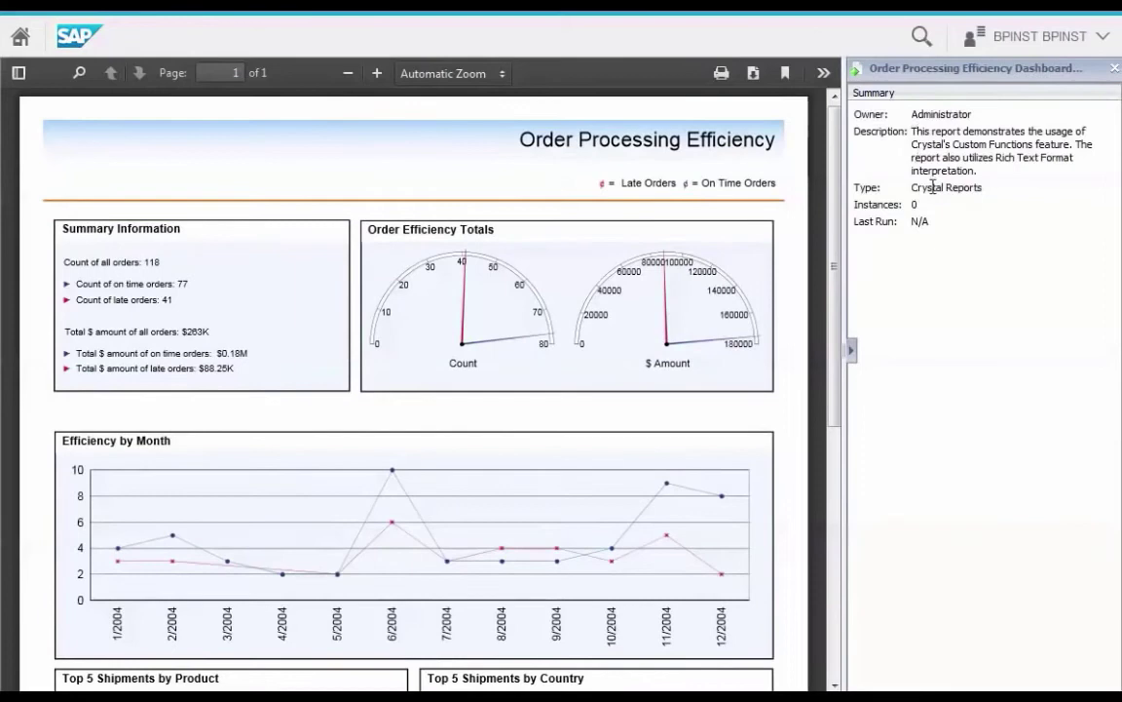
left_click_drag(928, 187, 967, 187)
left_click(852, 348)
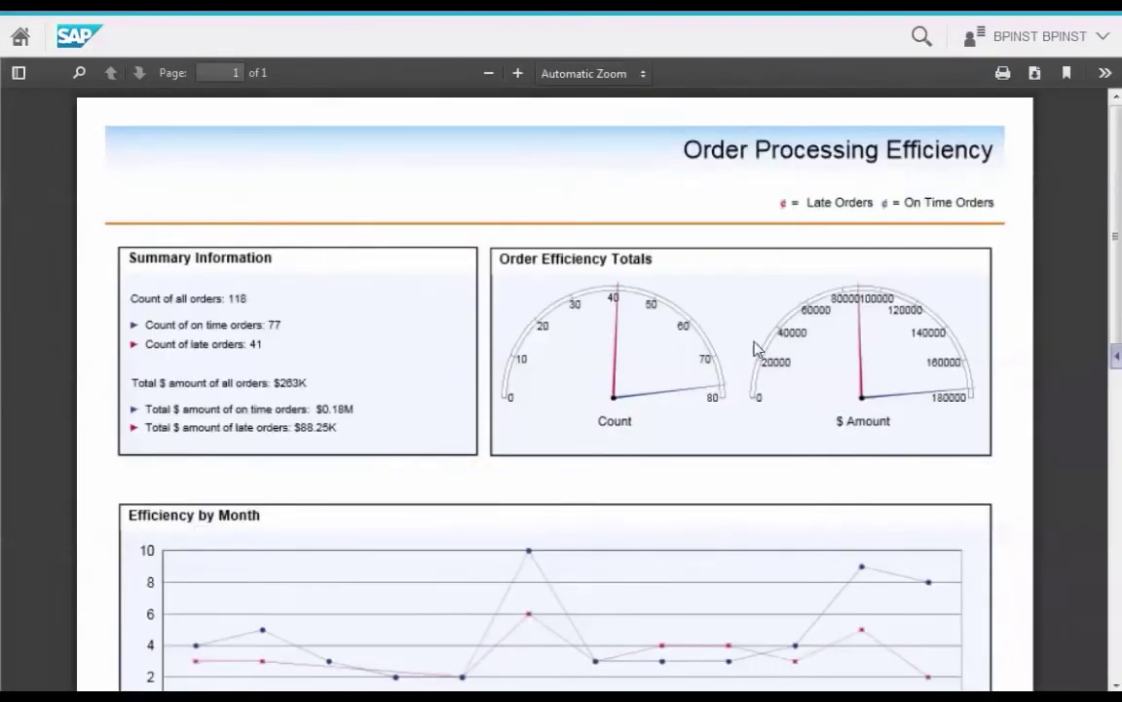
- Open the Sales Analytics Web Intelligence document and view Reports 2, 3 and 4, then return to Report 1
left_click(21, 37)
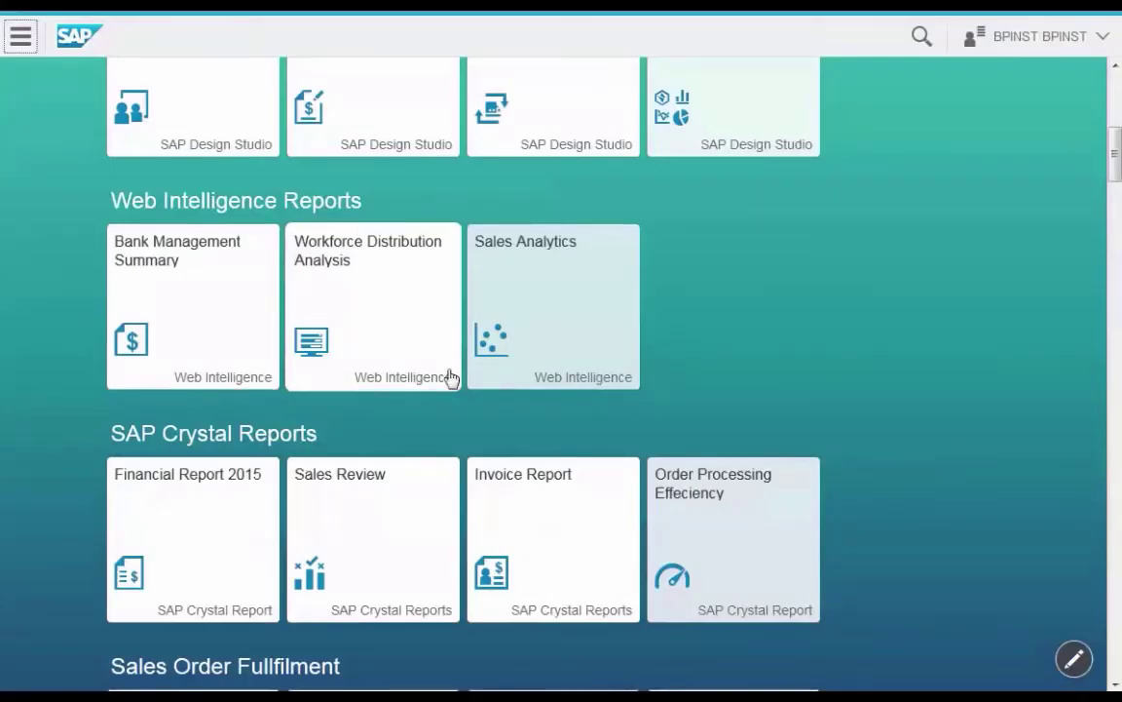
left_click(534, 323)
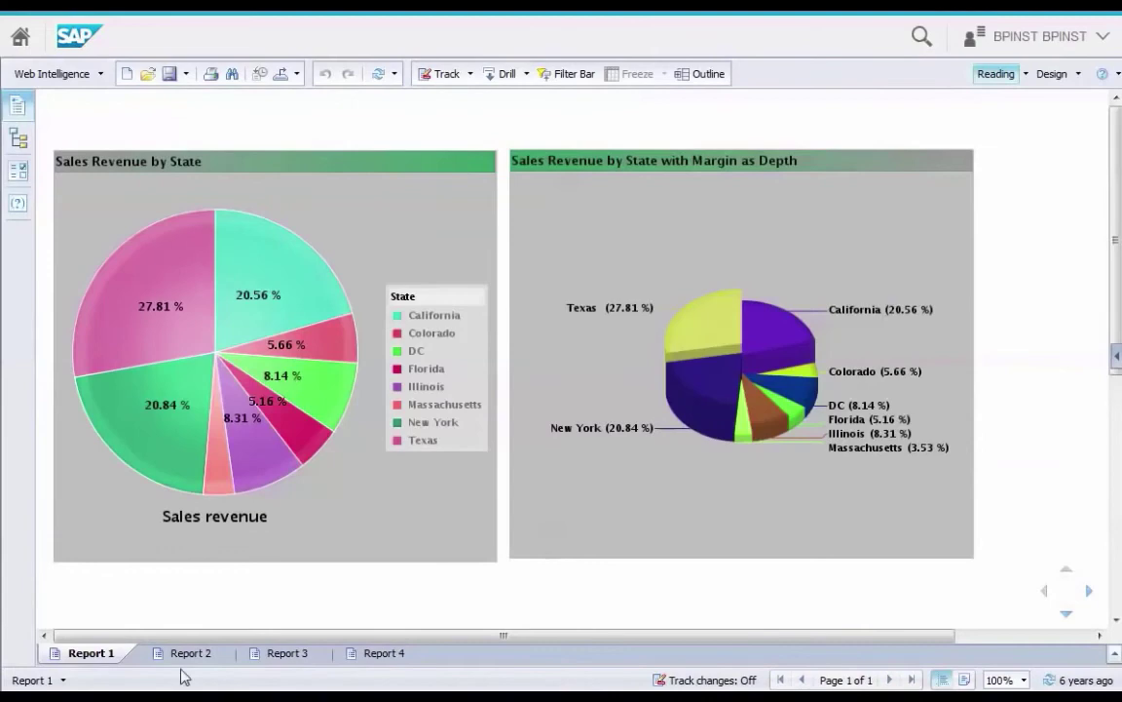
left_click(188, 655)
left_click(267, 650)
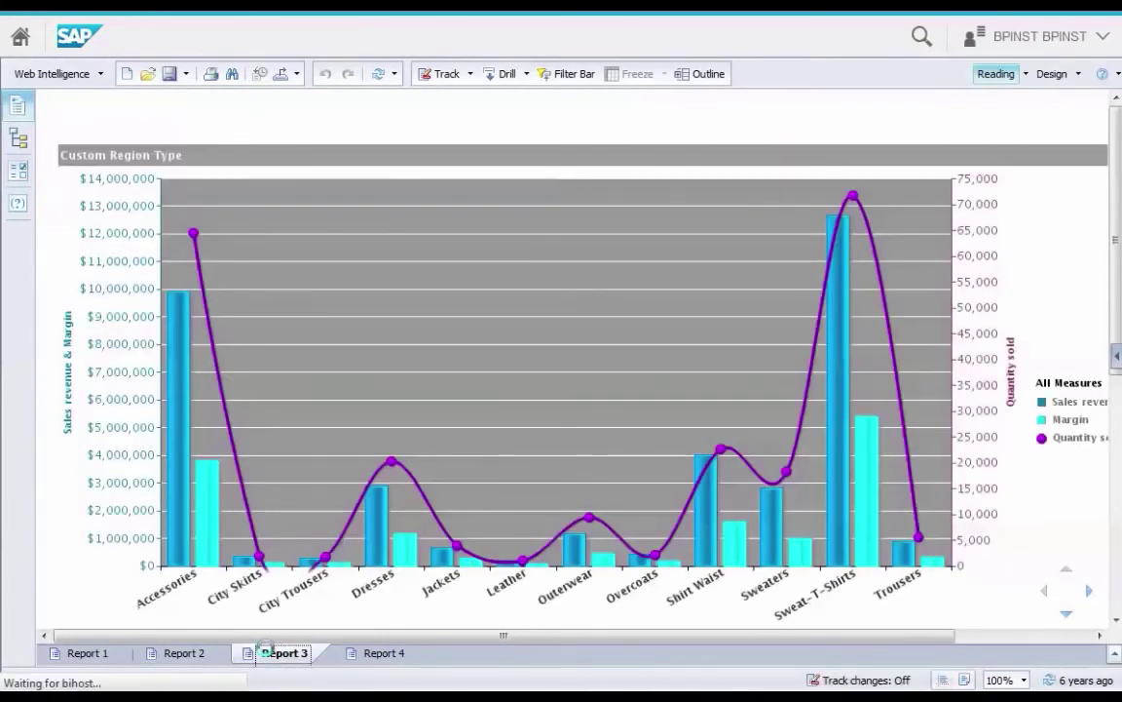
left_click(374, 654)
left_click(73, 652)
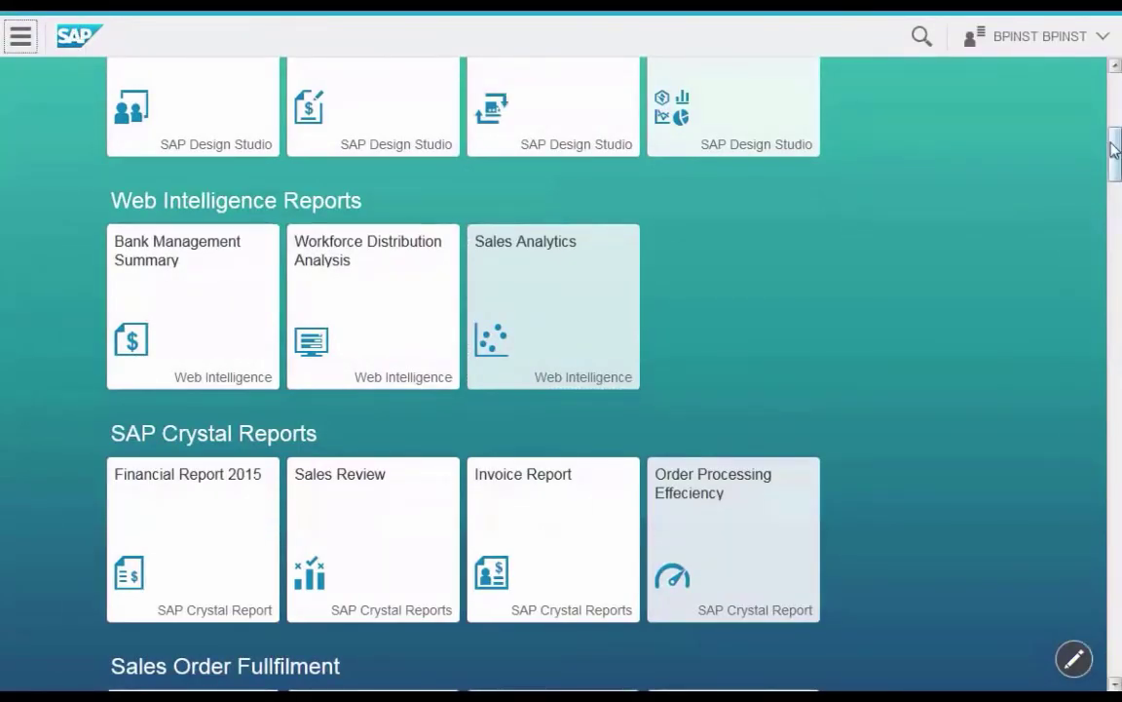
- Scroll up to the SAP Design Studio Apps group to reach the Liquidity Forecast tile
left_click_drag(1114, 149, 1115, 119)
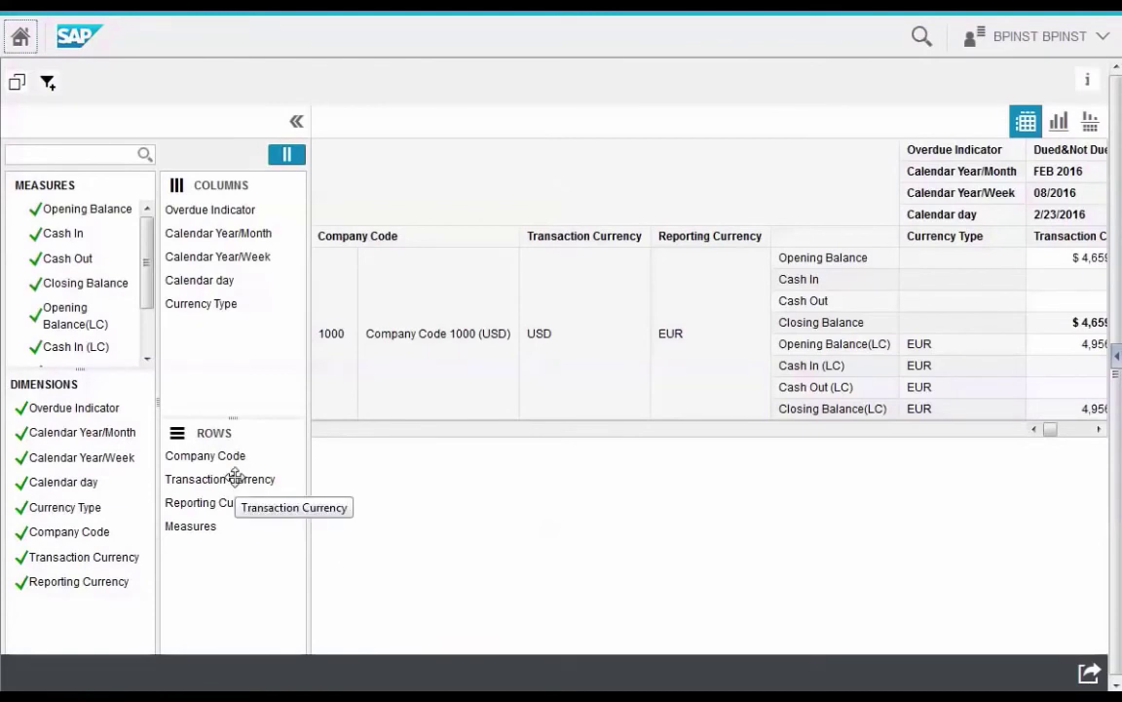
- Remove Transaction Currency and Calendar Year/Week, then display Liquidity Forecast as a 100% stacked column chart
left_click_drag(235, 476, 70, 462)
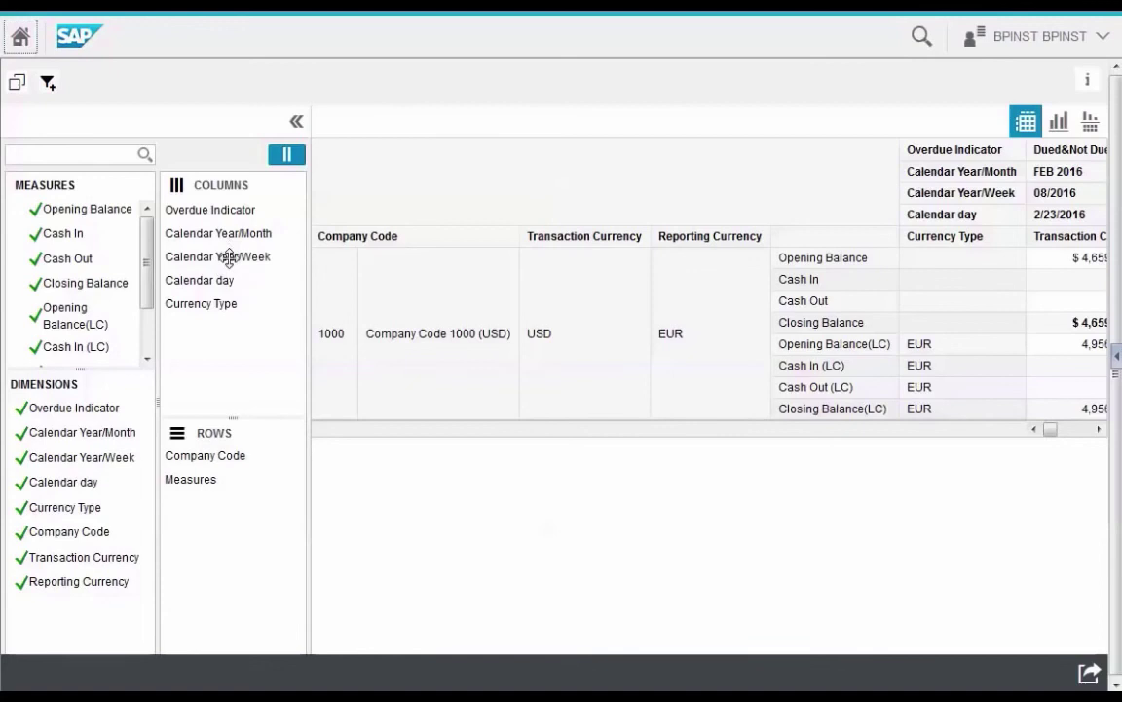
left_click_drag(229, 258, 70, 259)
left_click(1052, 136)
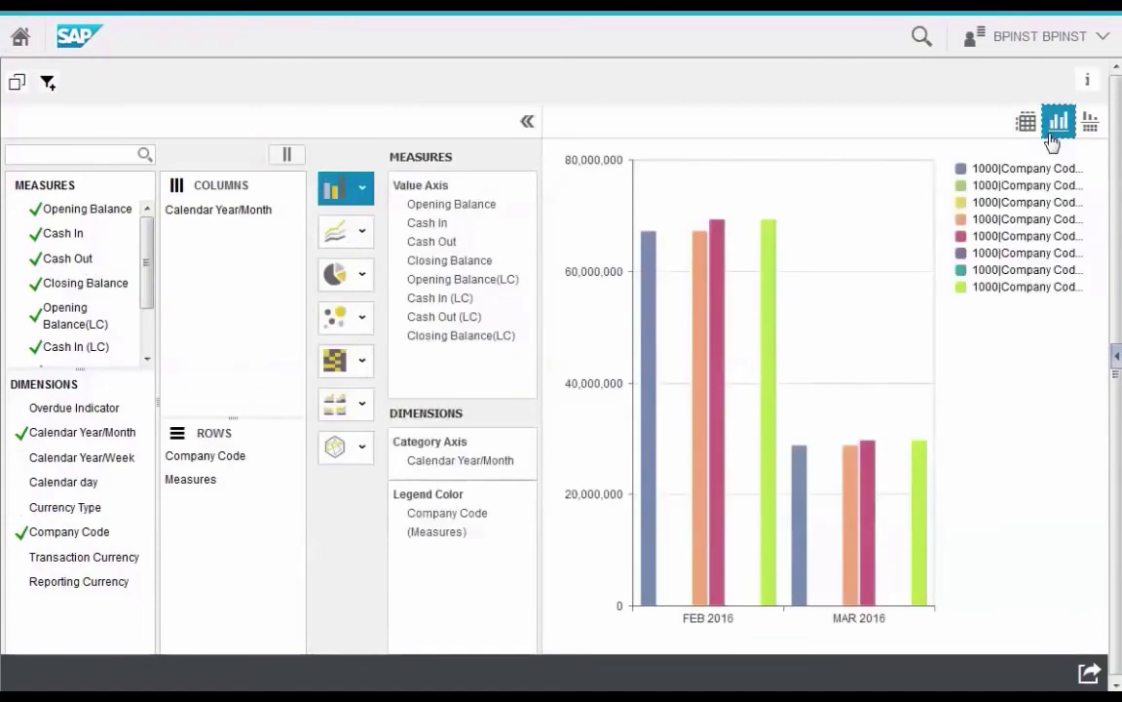
left_click(361, 187)
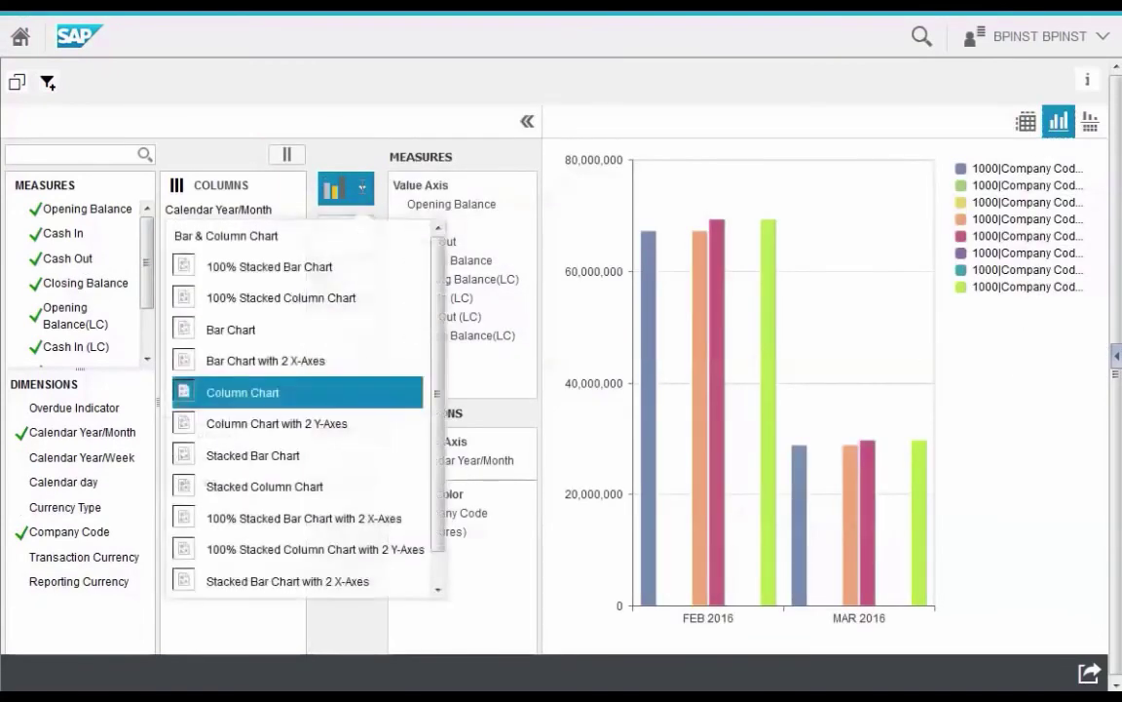
left_click(214, 297)
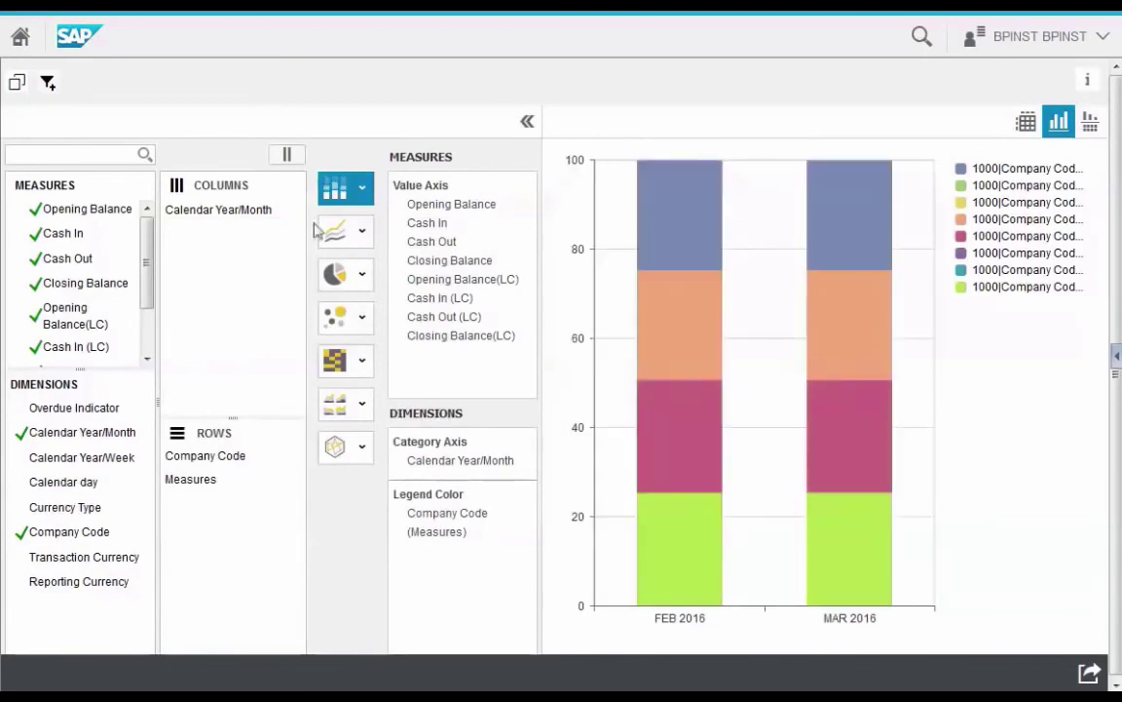